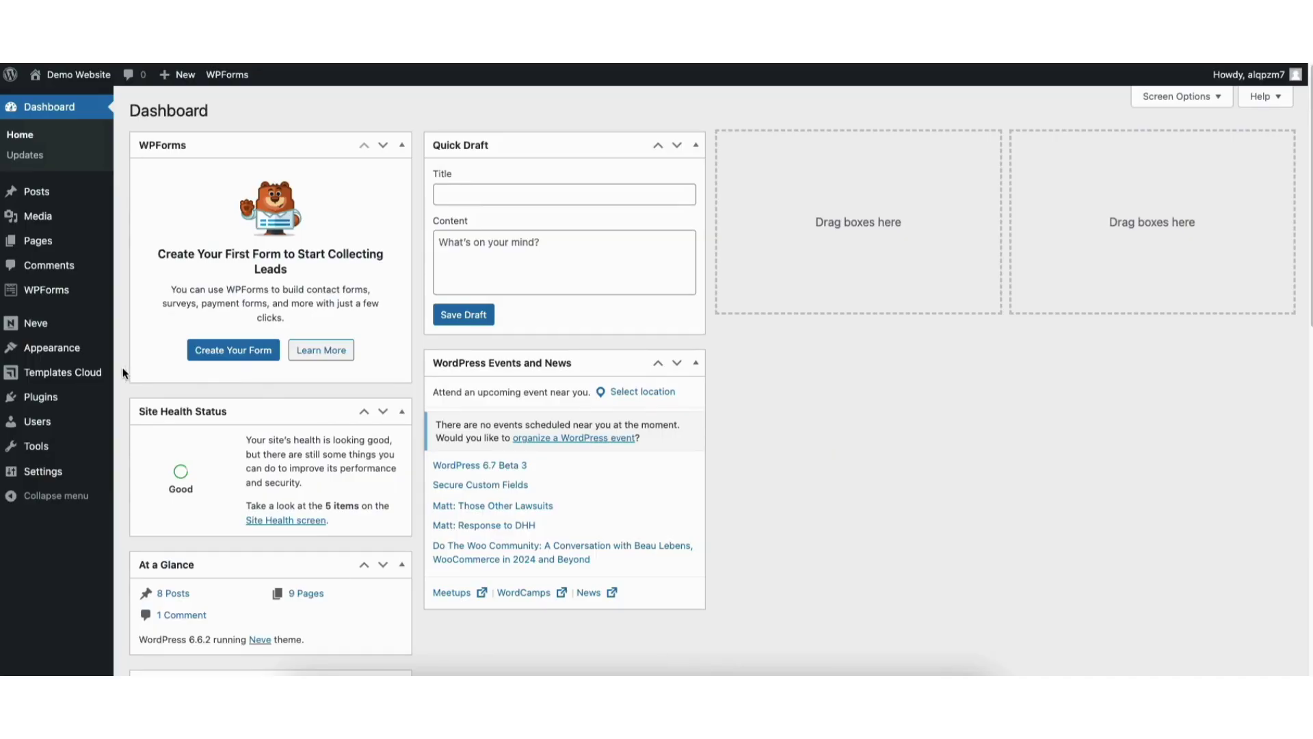
# Step: Find 'ivory search' in Add New Plugin, install and activate it, and skip the update opt-in
pyautogui.moveTo(41, 401)
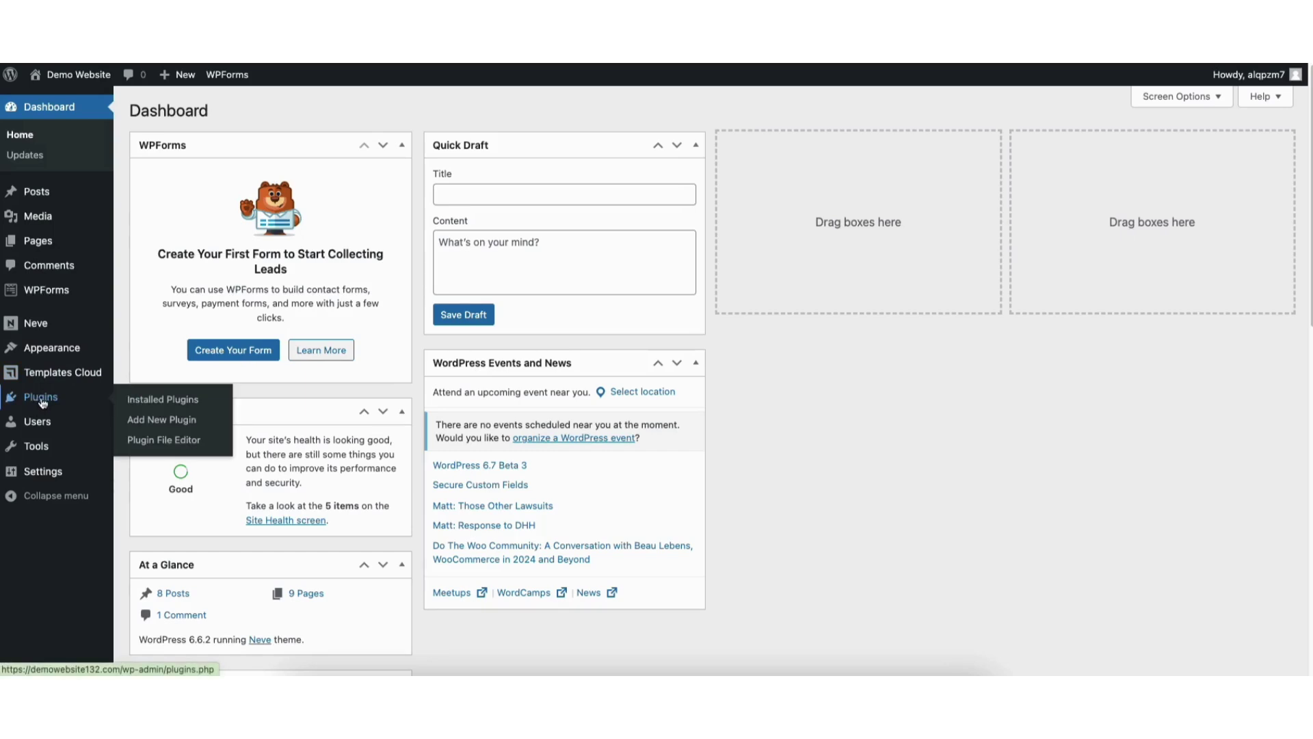
pyautogui.click(157, 421)
pyautogui.click(1037, 153)
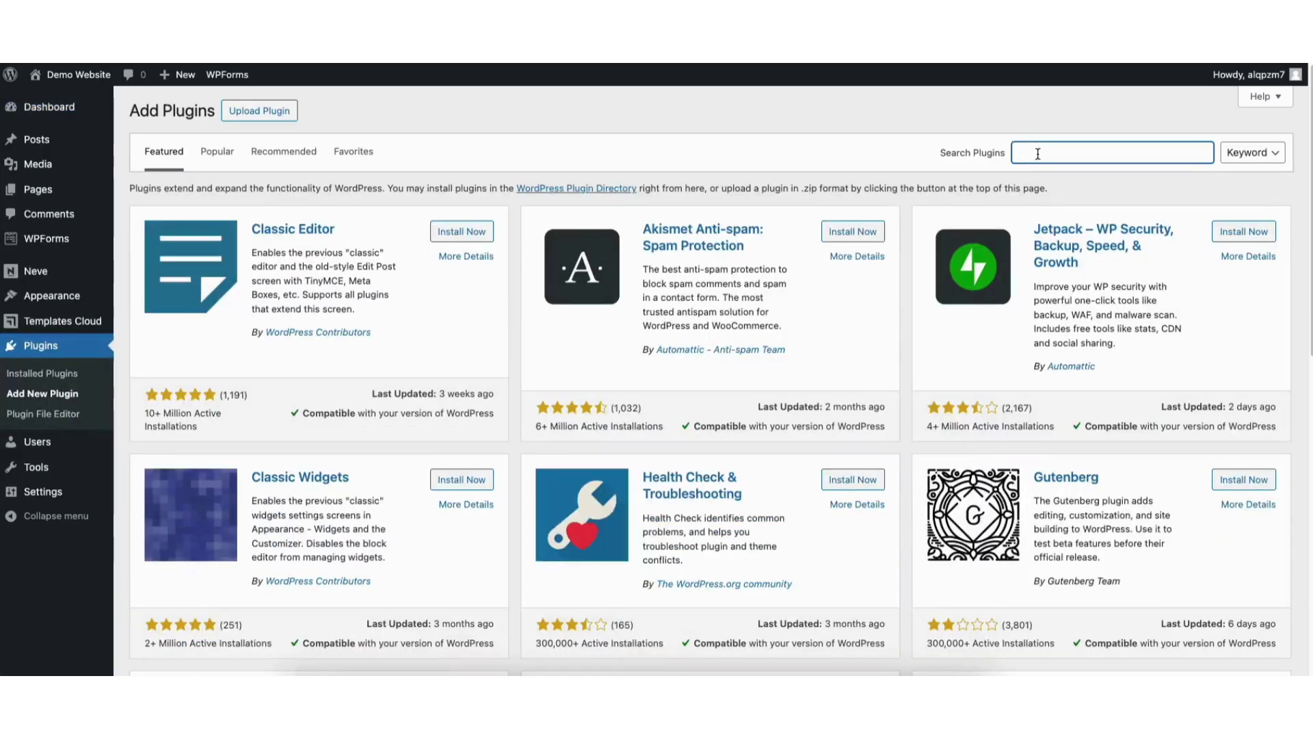
pyautogui.write('ivory search')
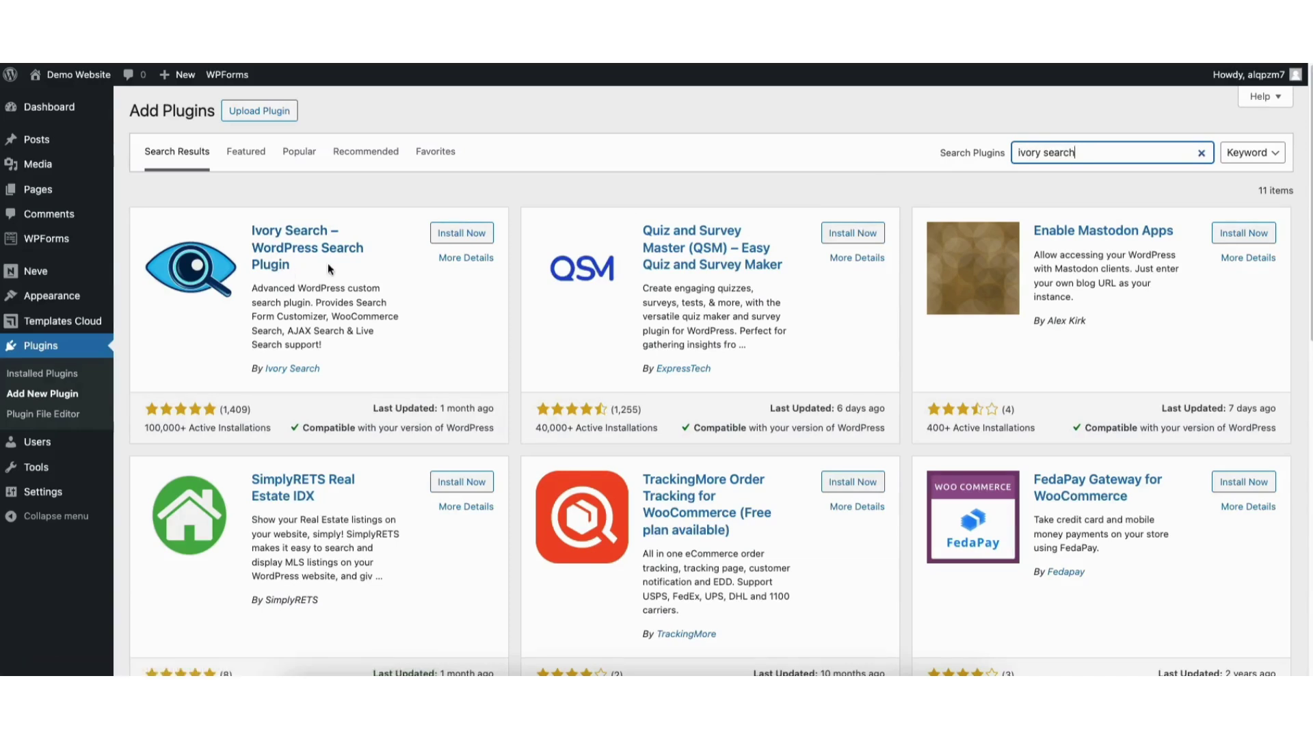
pyautogui.click(449, 236)
pyautogui.click(449, 236)
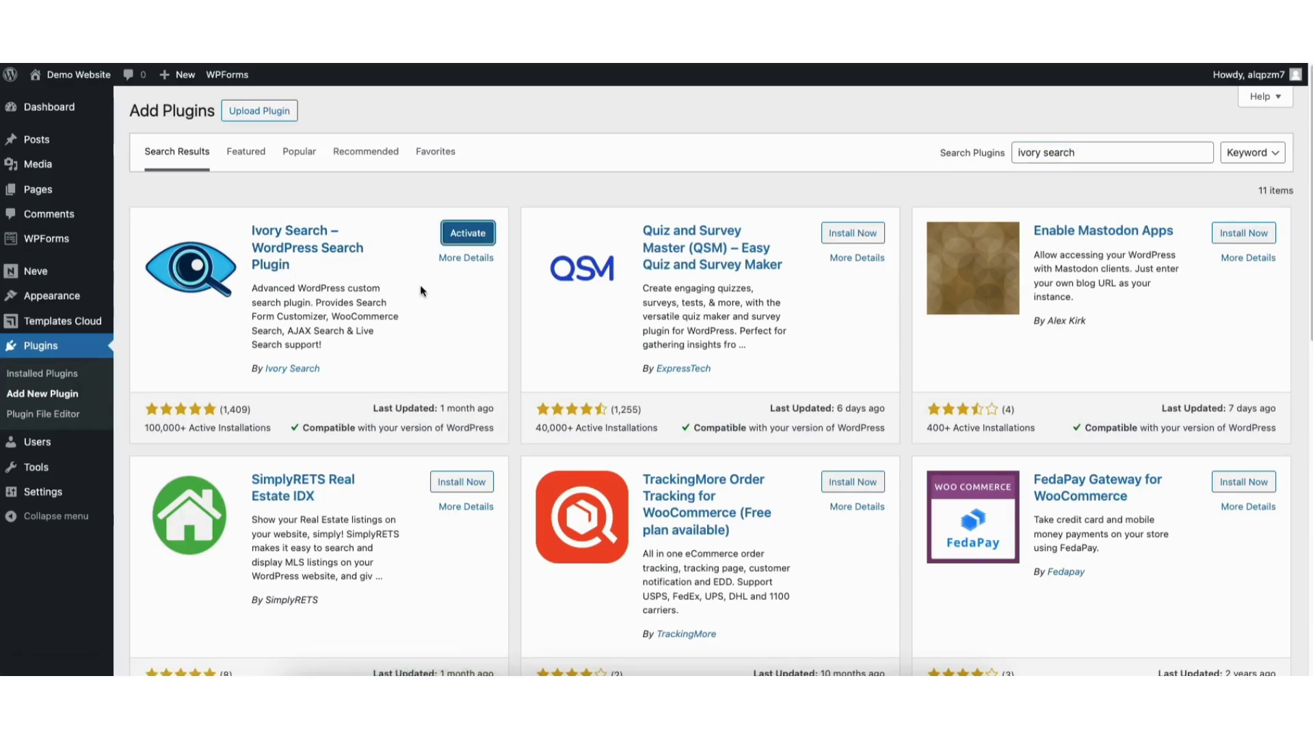
pyautogui.click(455, 234)
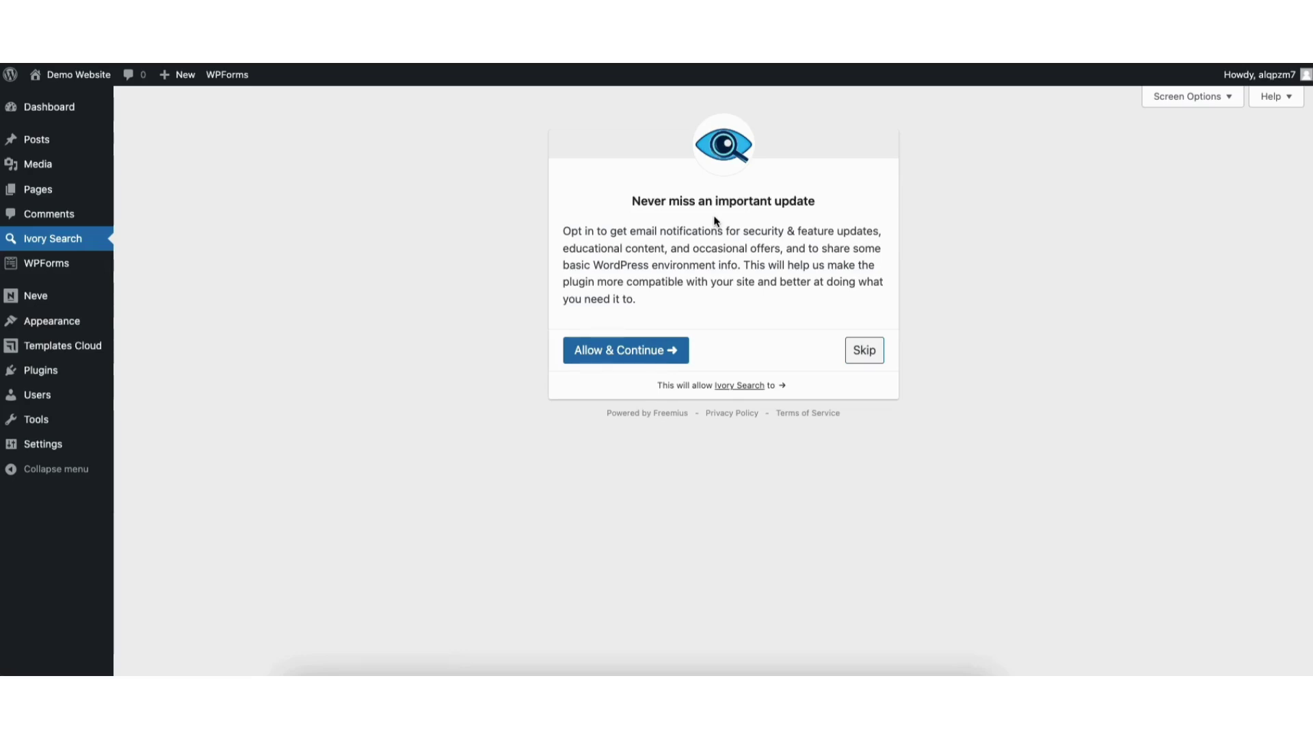
pyautogui.click(864, 355)
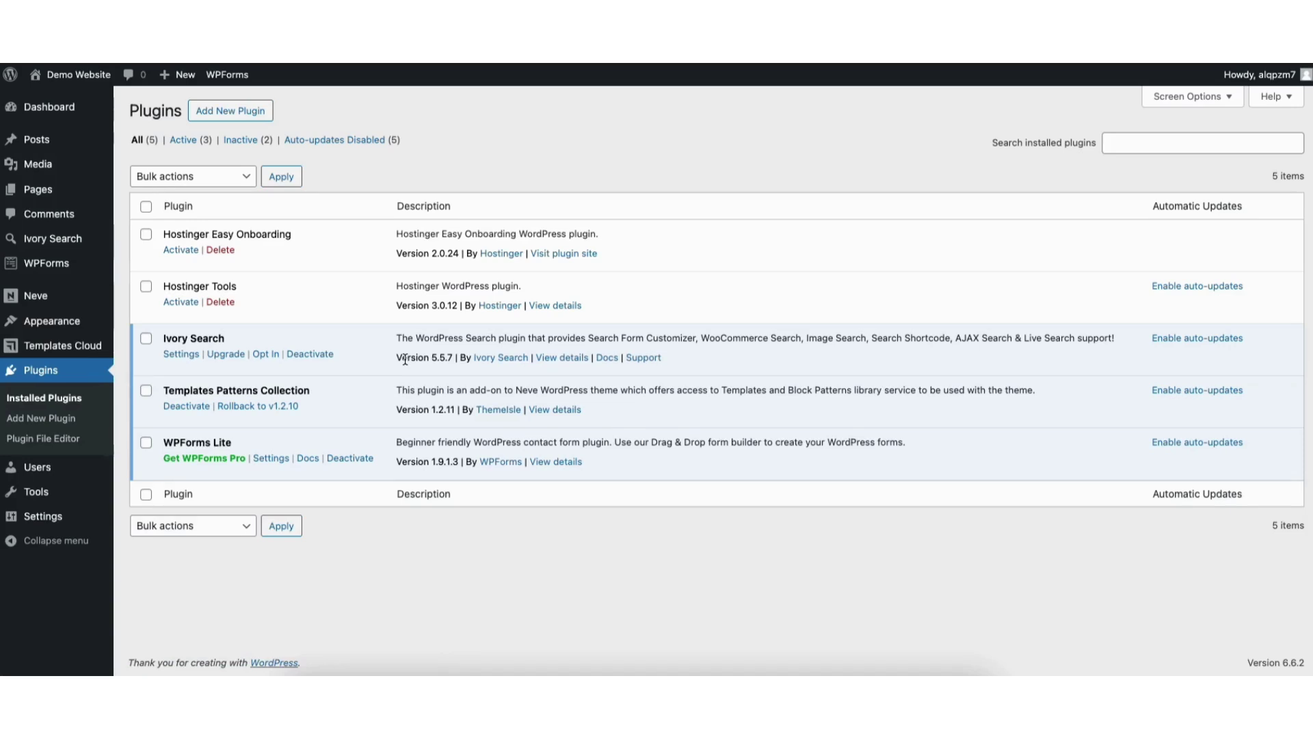
pyautogui.moveTo(39, 242)
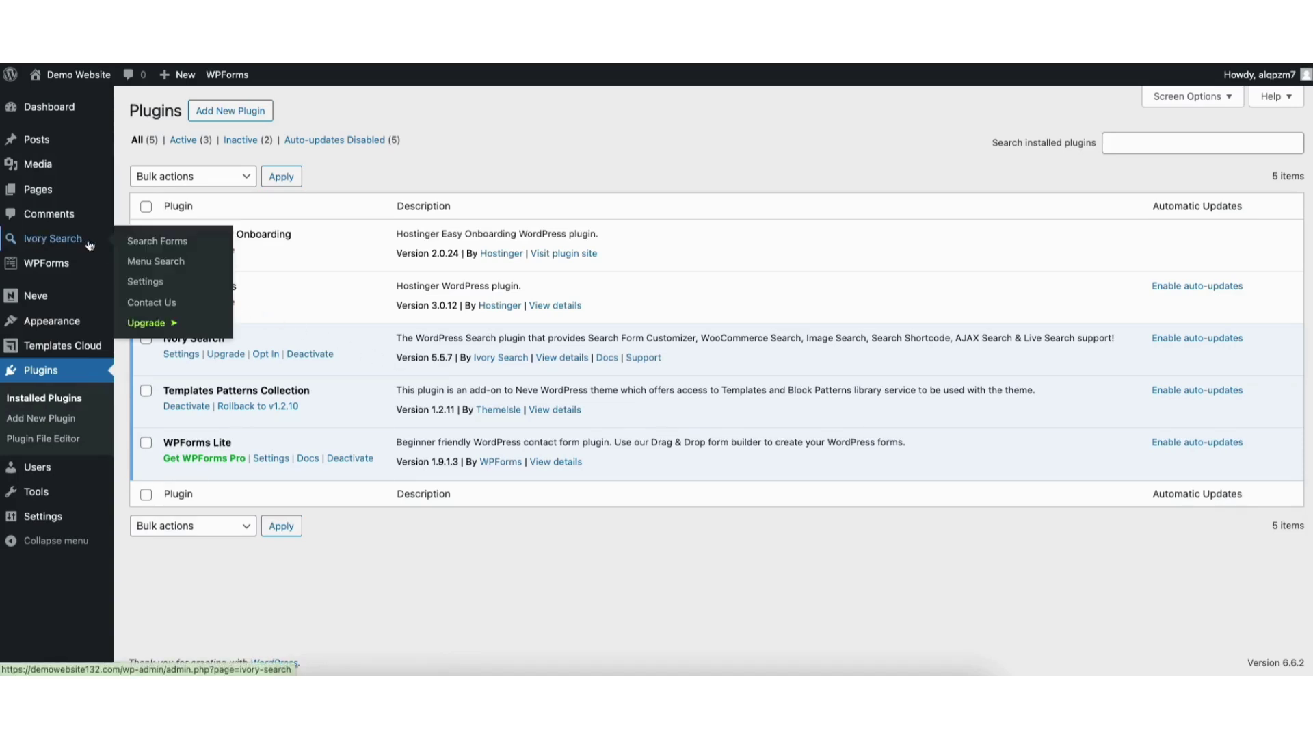
# Step: Open Ivory Search Settings, briefly expand Stopwords and Synonyms, then expand Header Search
pyautogui.click(144, 282)
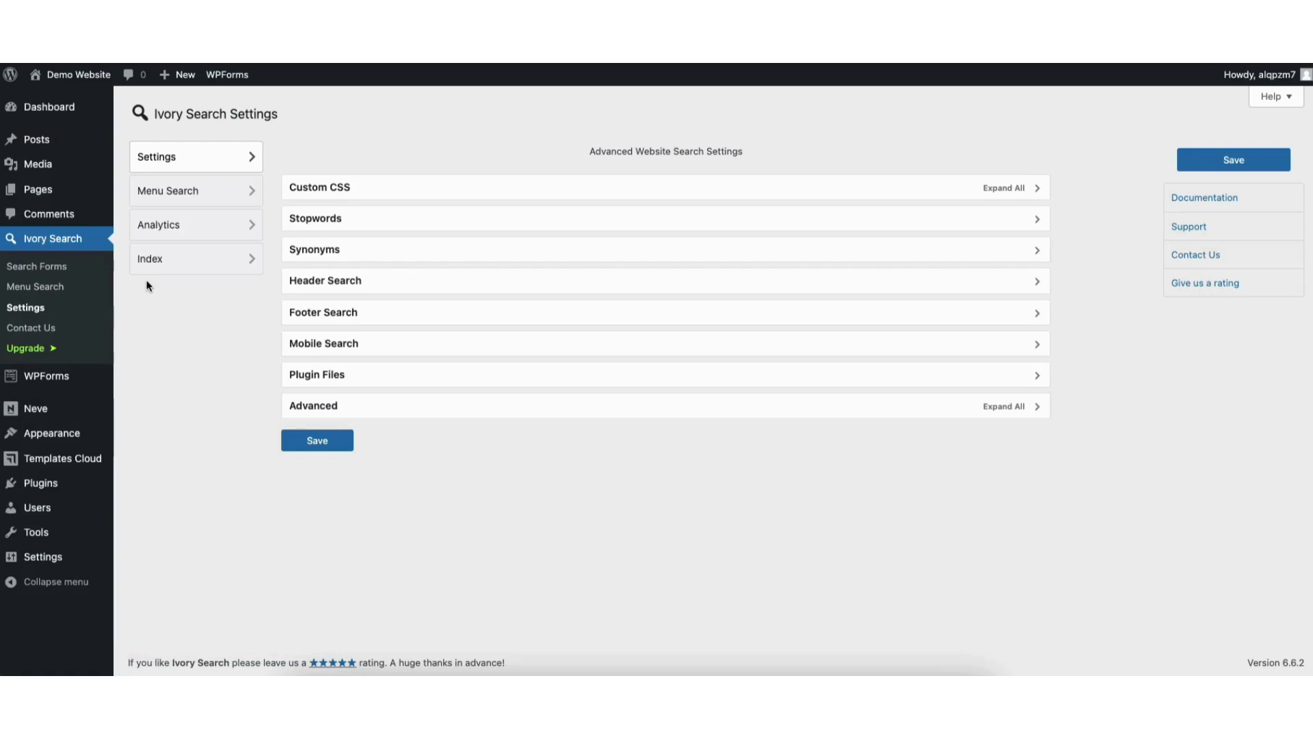
pyautogui.click(355, 226)
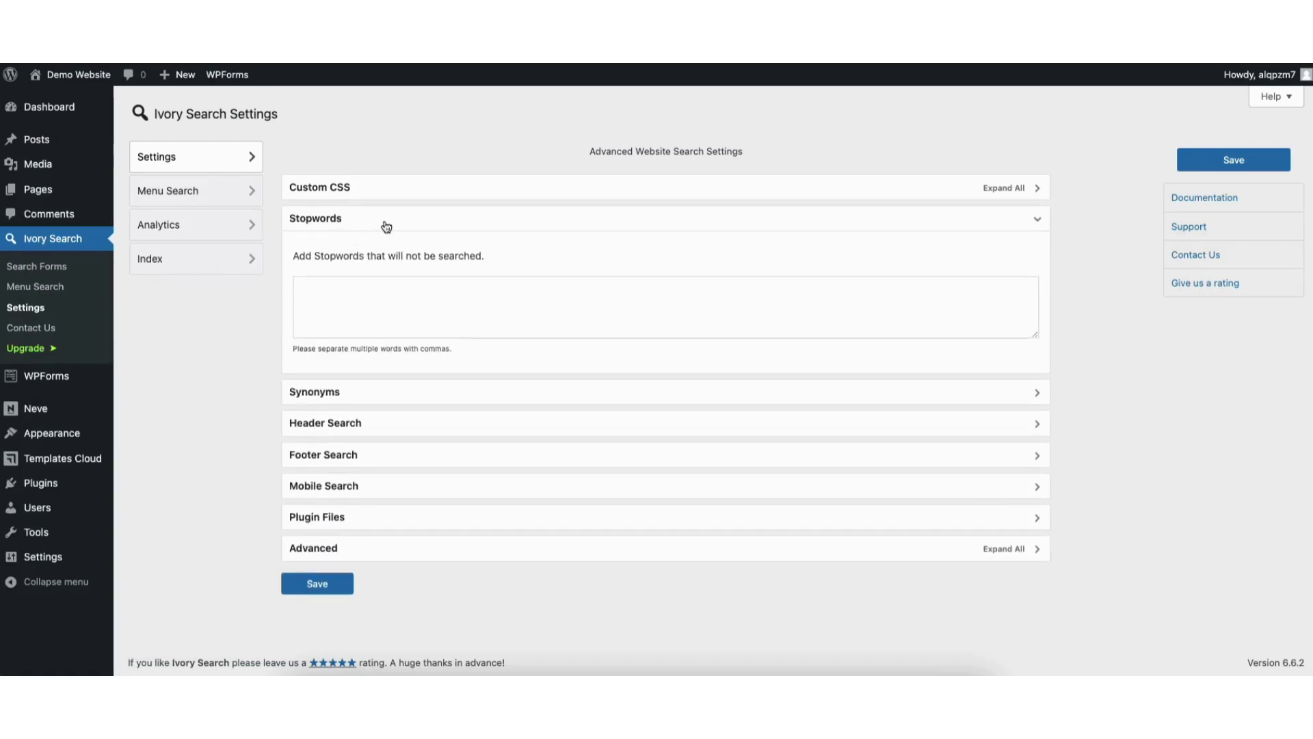
pyautogui.click(387, 226)
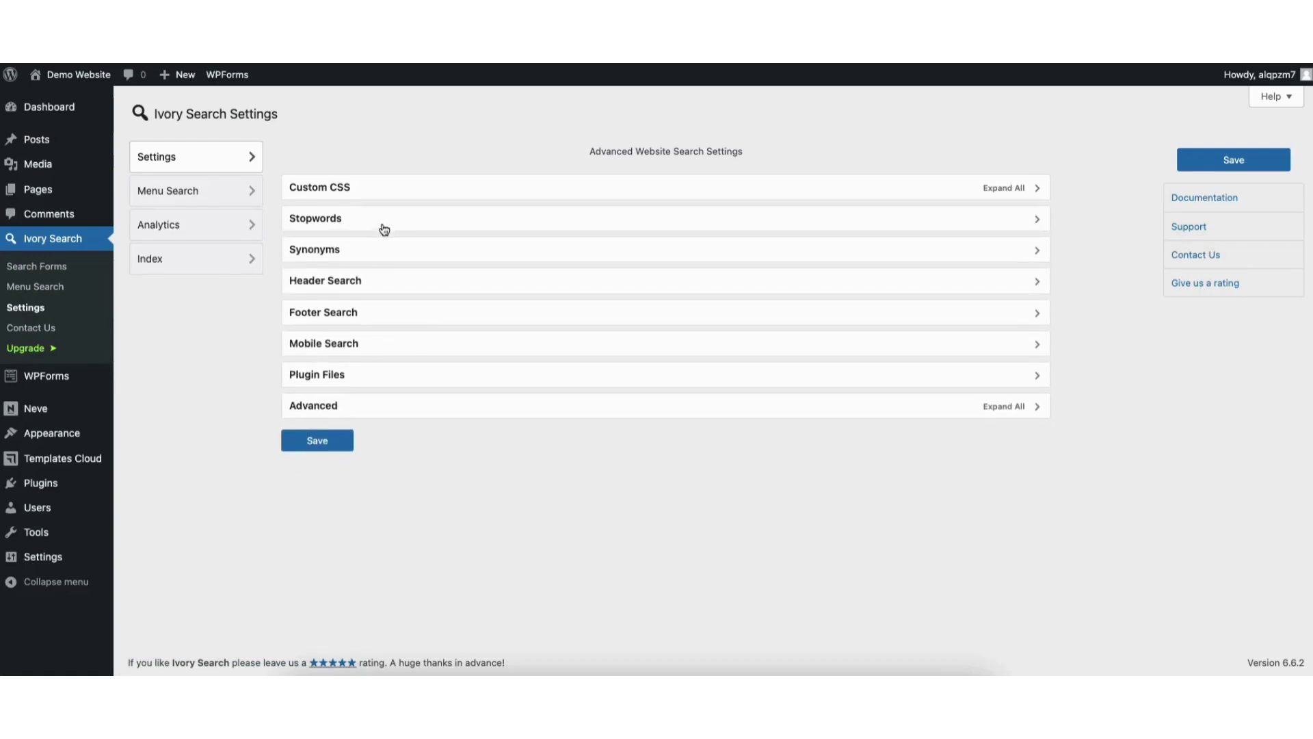
pyautogui.click(368, 253)
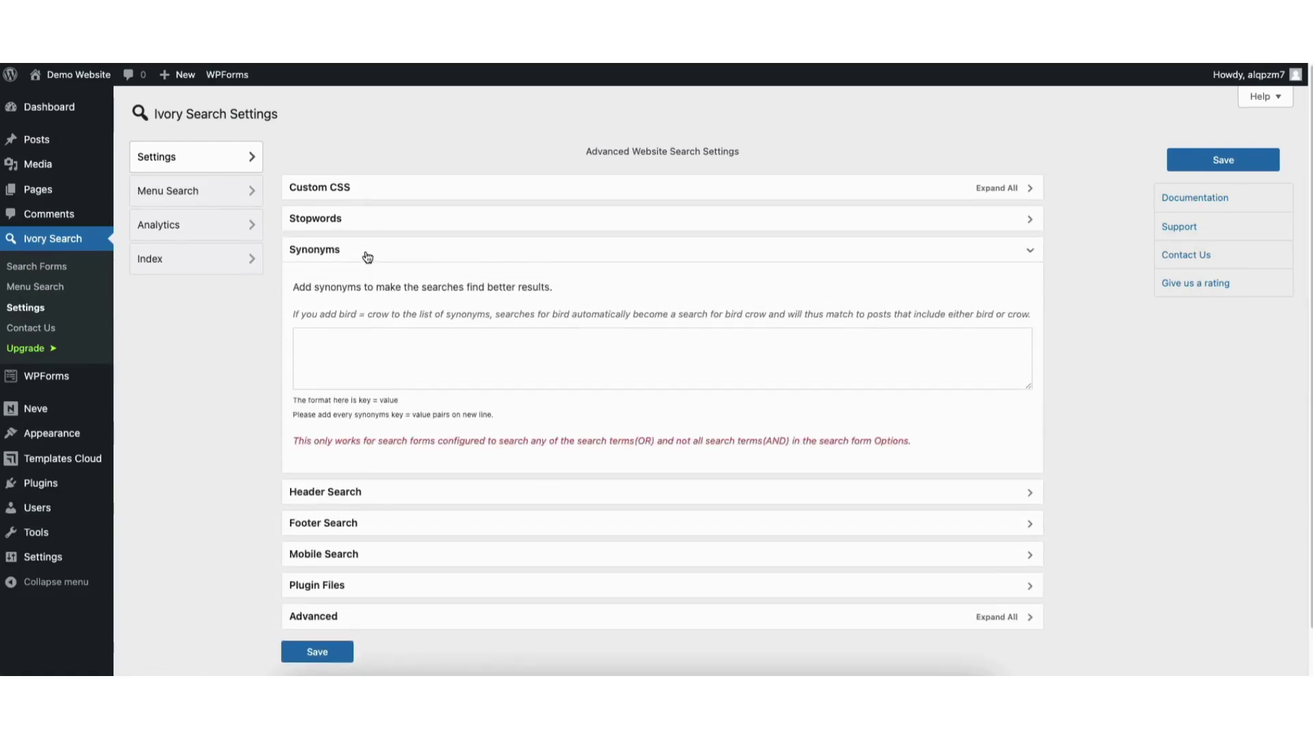
pyautogui.click(342, 252)
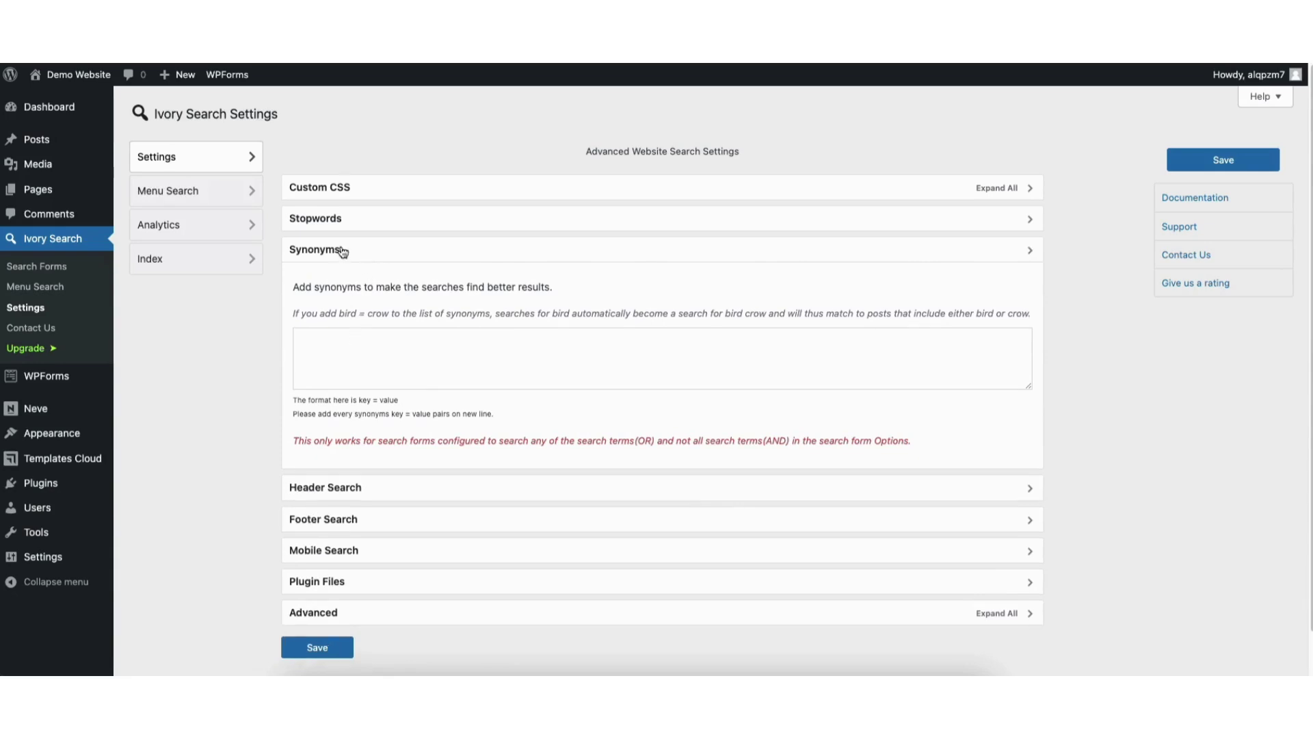
pyautogui.click(343, 280)
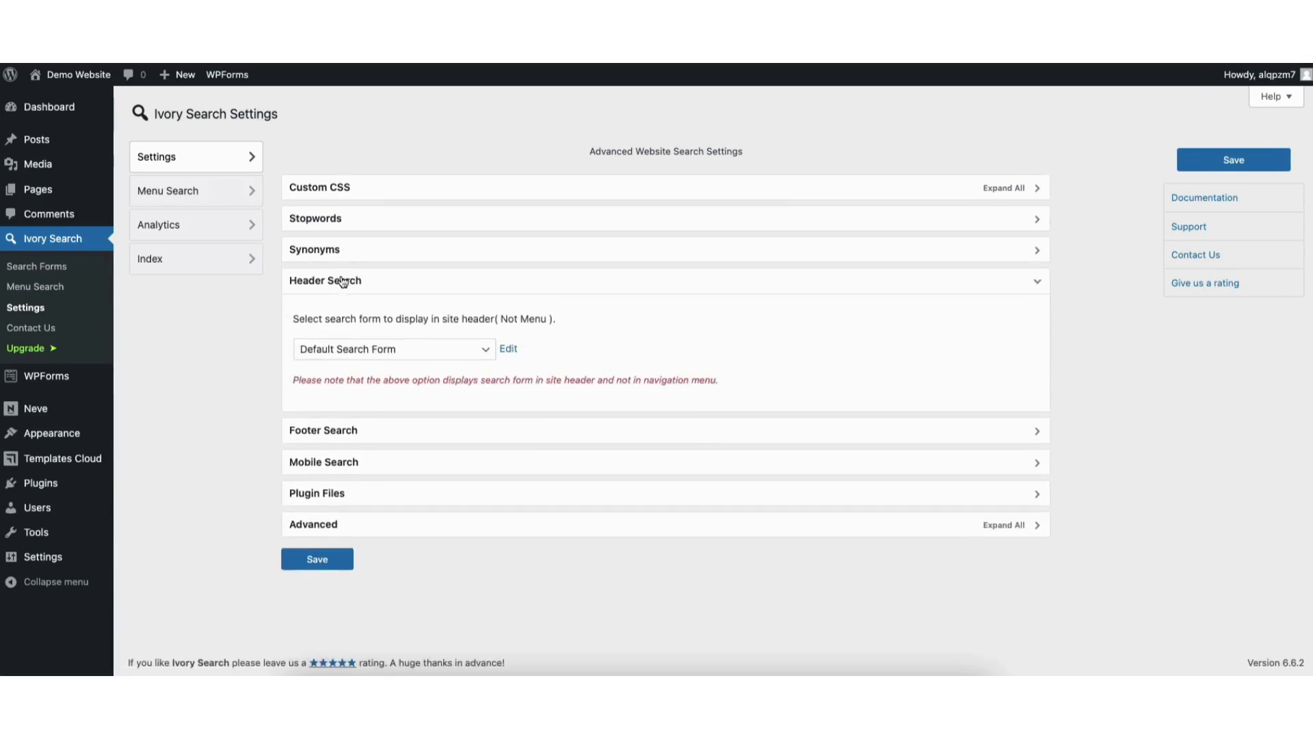
# Step: Open the Header Search form choices and preview the live site's 'Search for...' header bar
pyautogui.click(356, 354)
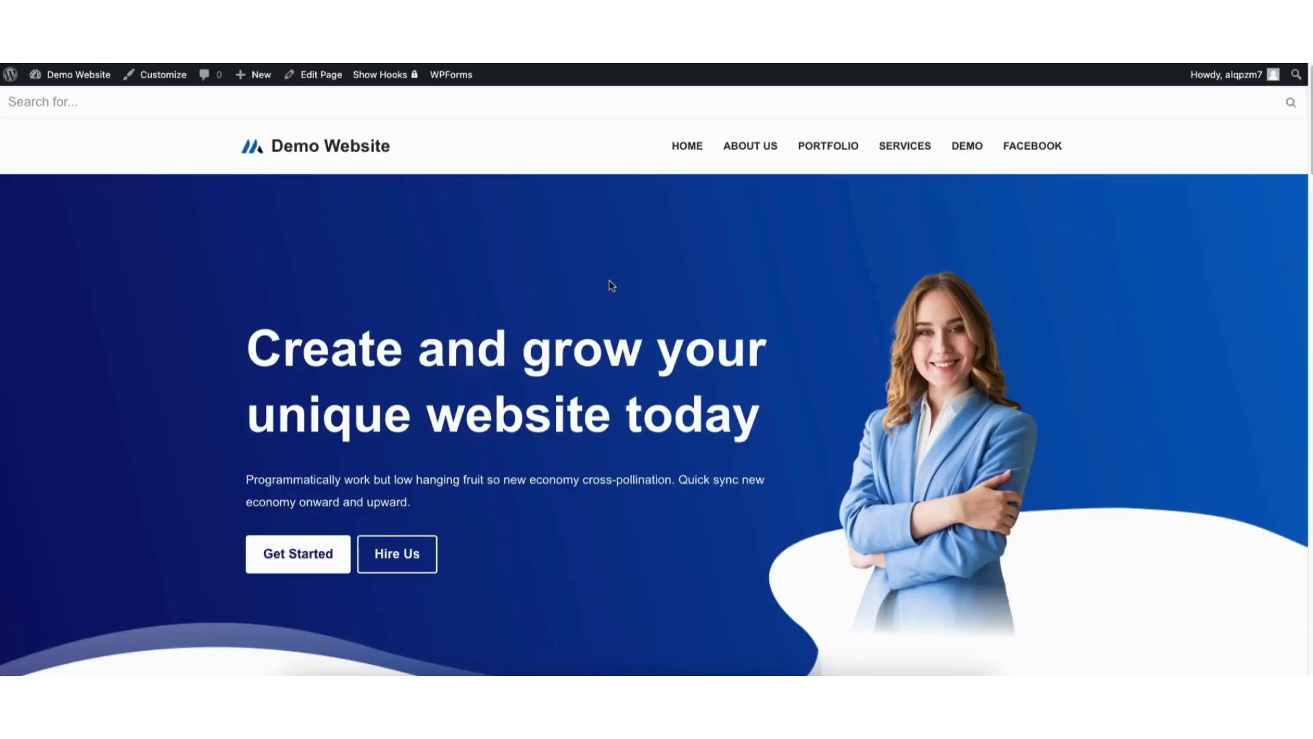
pyautogui.click(88, 102)
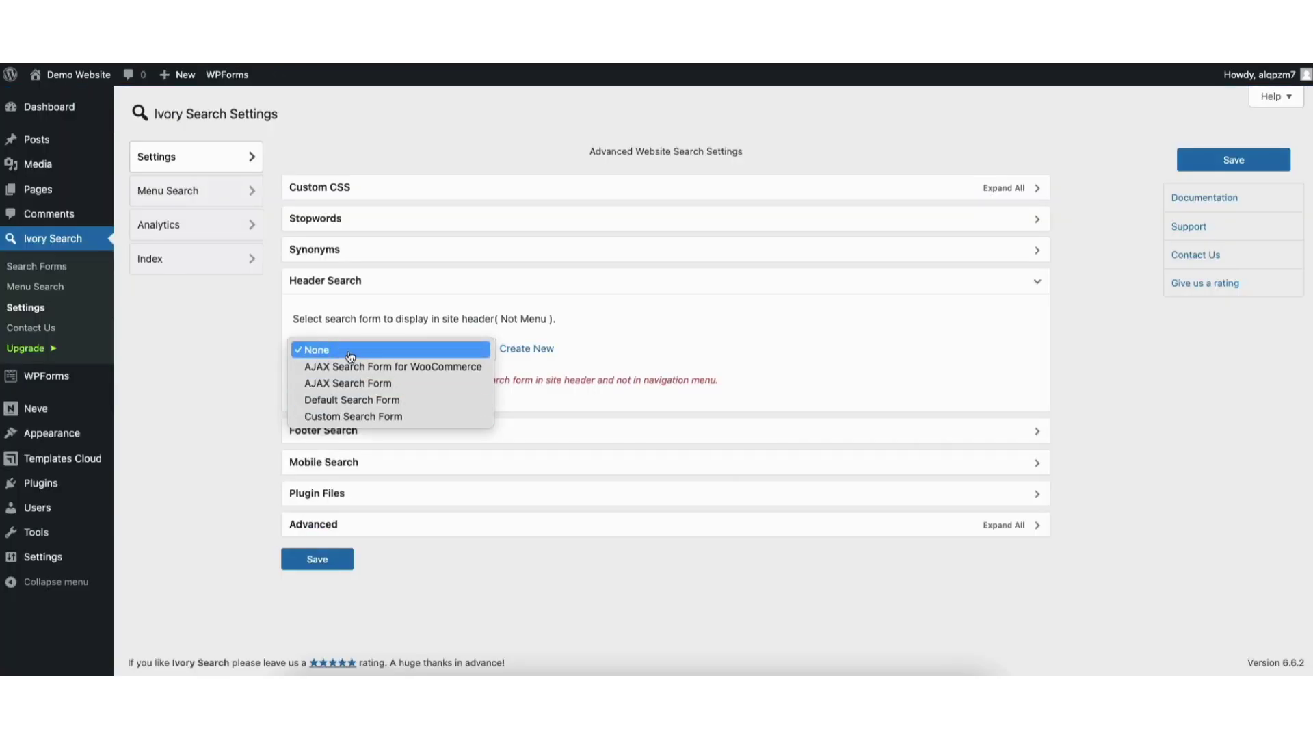
# Step: Set header search to None, keep footer search at None, and enable mobile header search
pyautogui.click(350, 356)
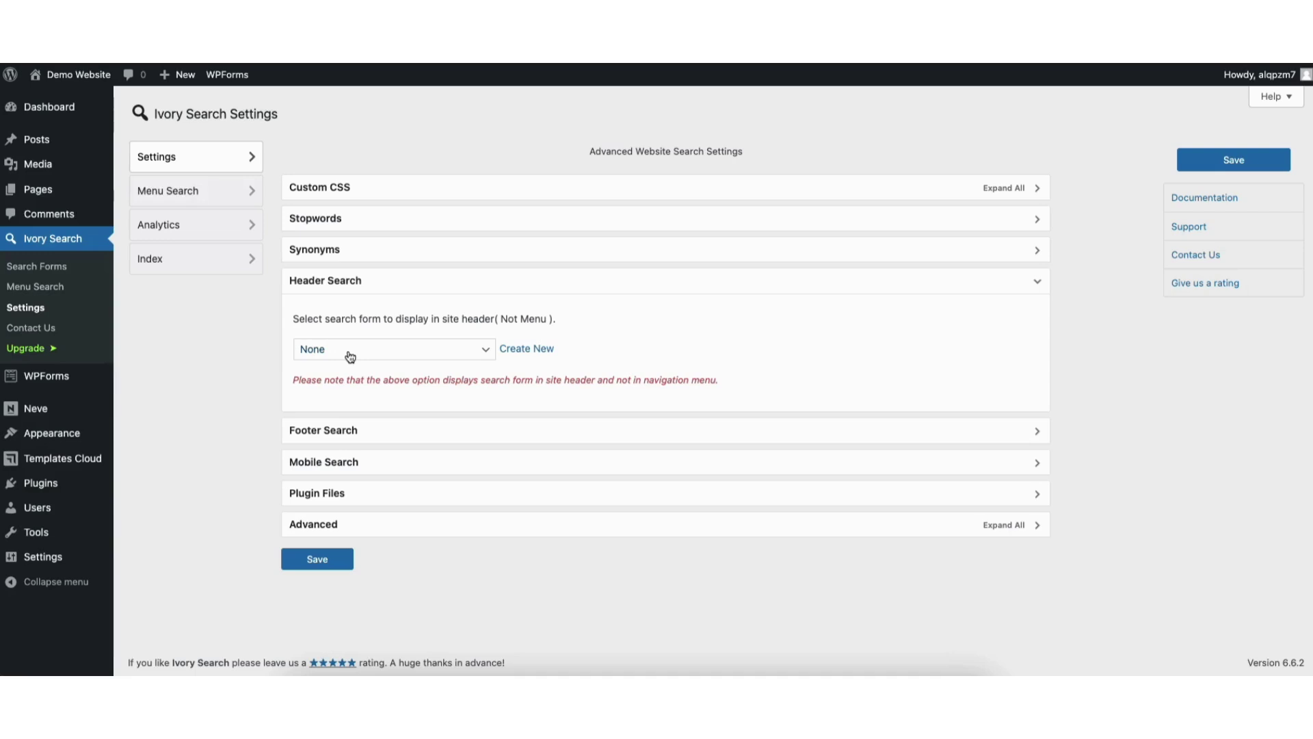
pyautogui.click(339, 431)
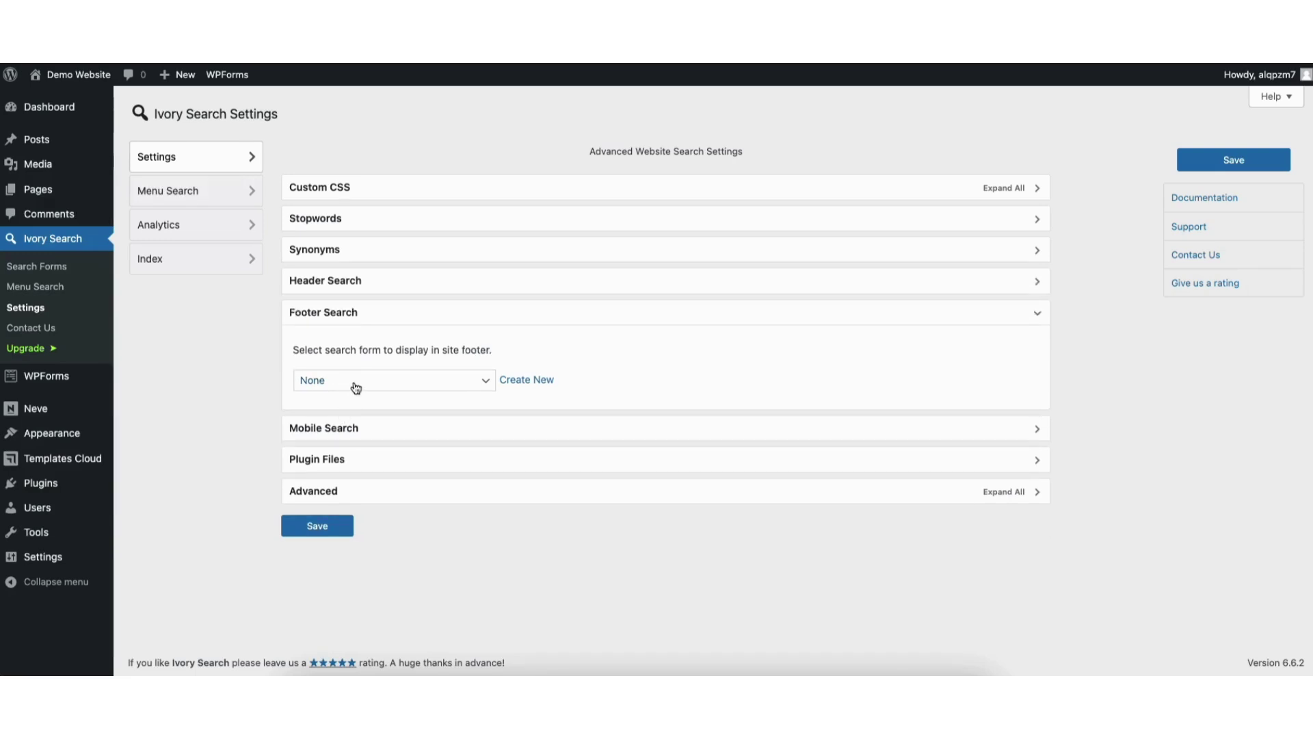
pyautogui.click(355, 383)
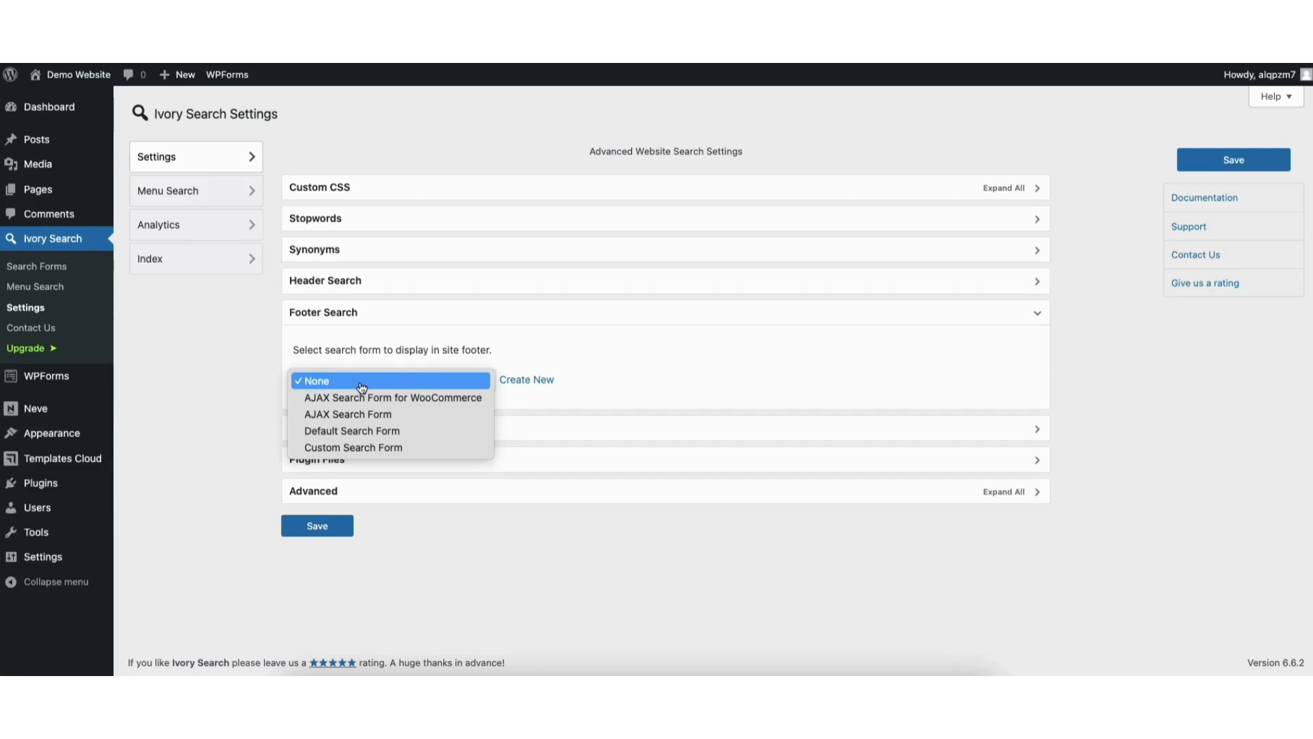
pyautogui.click(369, 381)
pyautogui.click(319, 343)
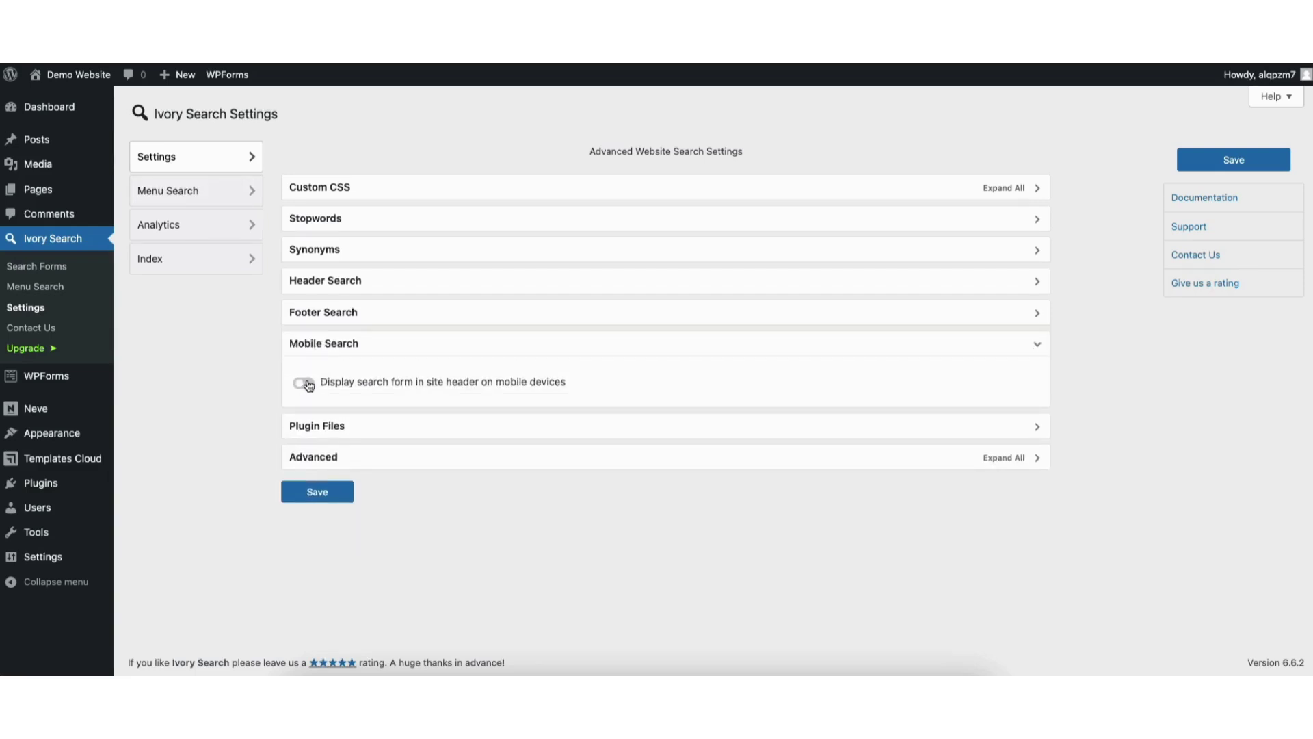
pyautogui.click(306, 383)
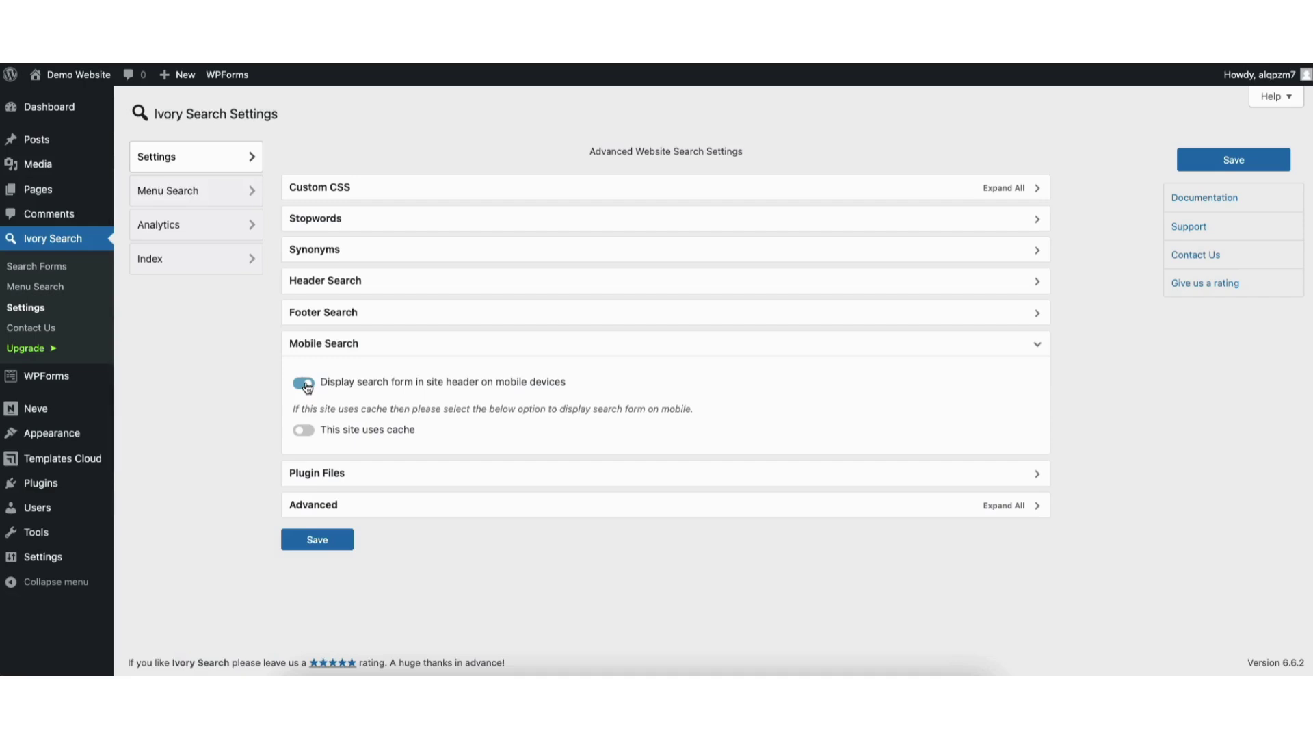
# Step: Turn on 'This site uses cache', expand Custom CSS, and save the Ivory Search settings
pyautogui.click(304, 431)
pyautogui.click(338, 193)
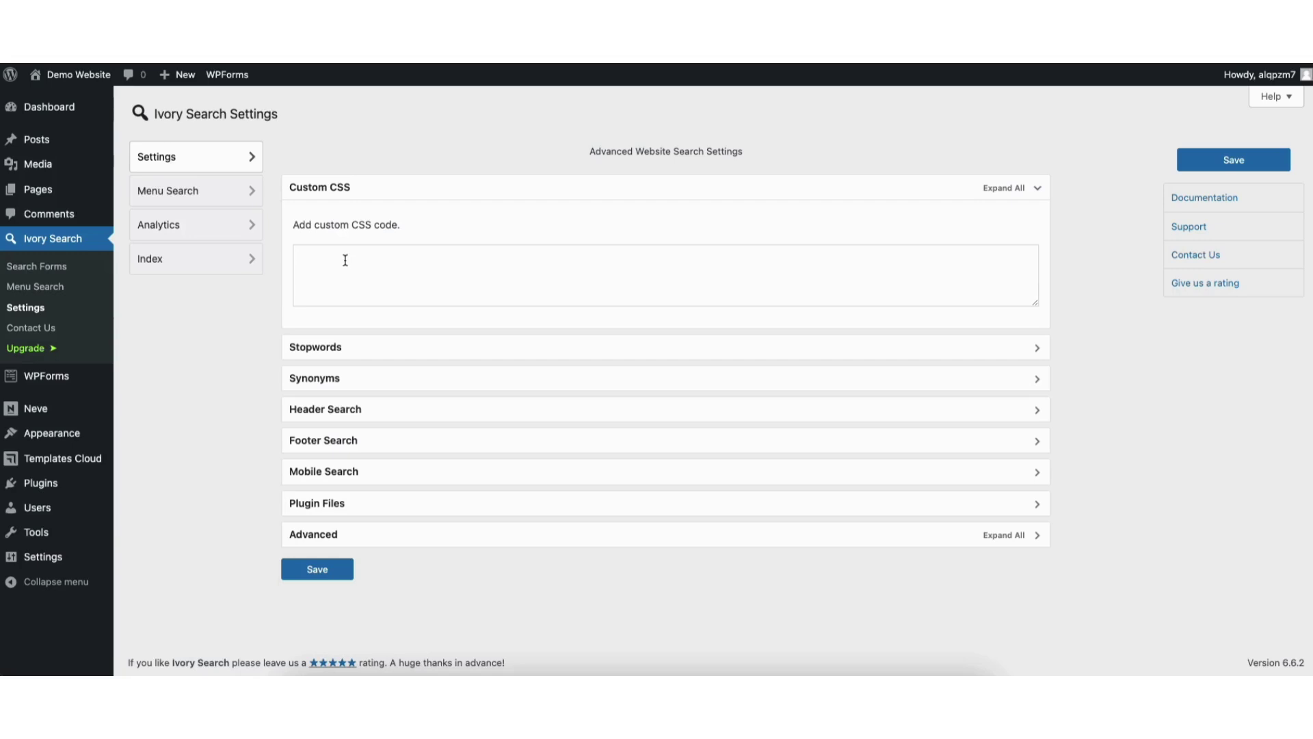
pyautogui.click(313, 570)
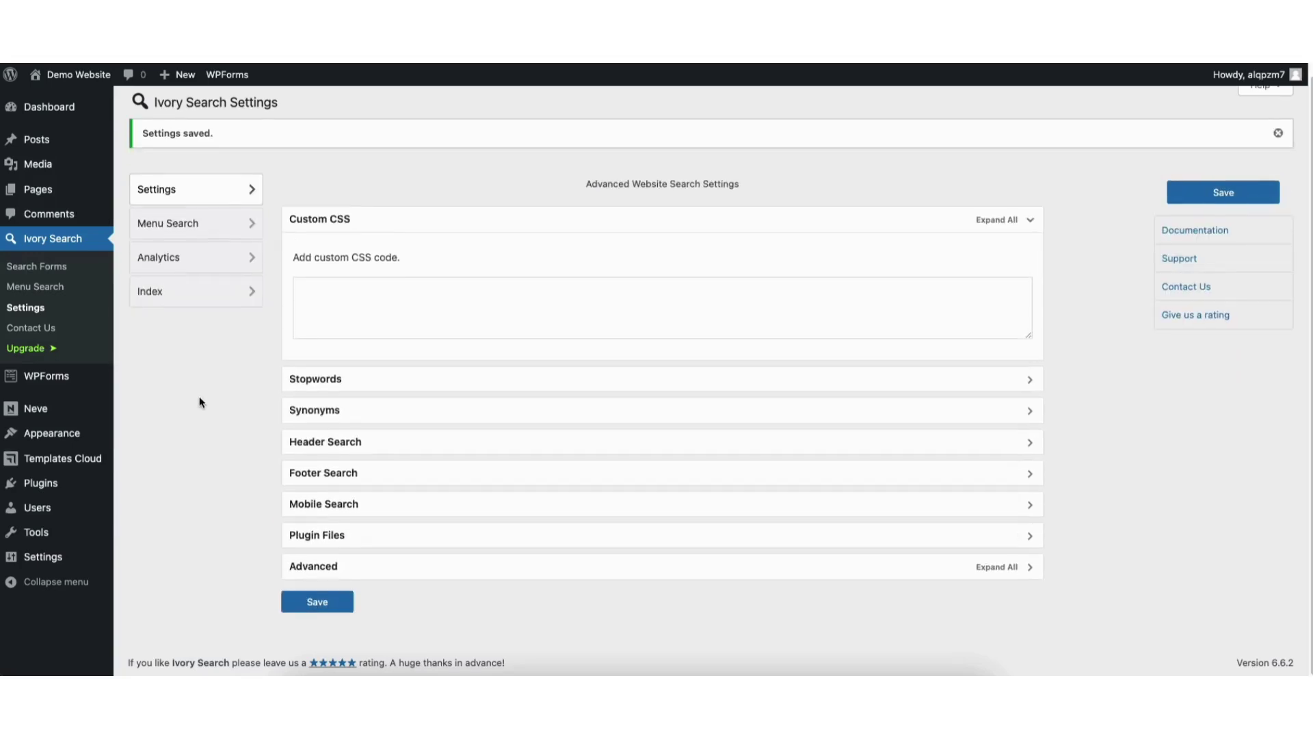
pyautogui.click(182, 225)
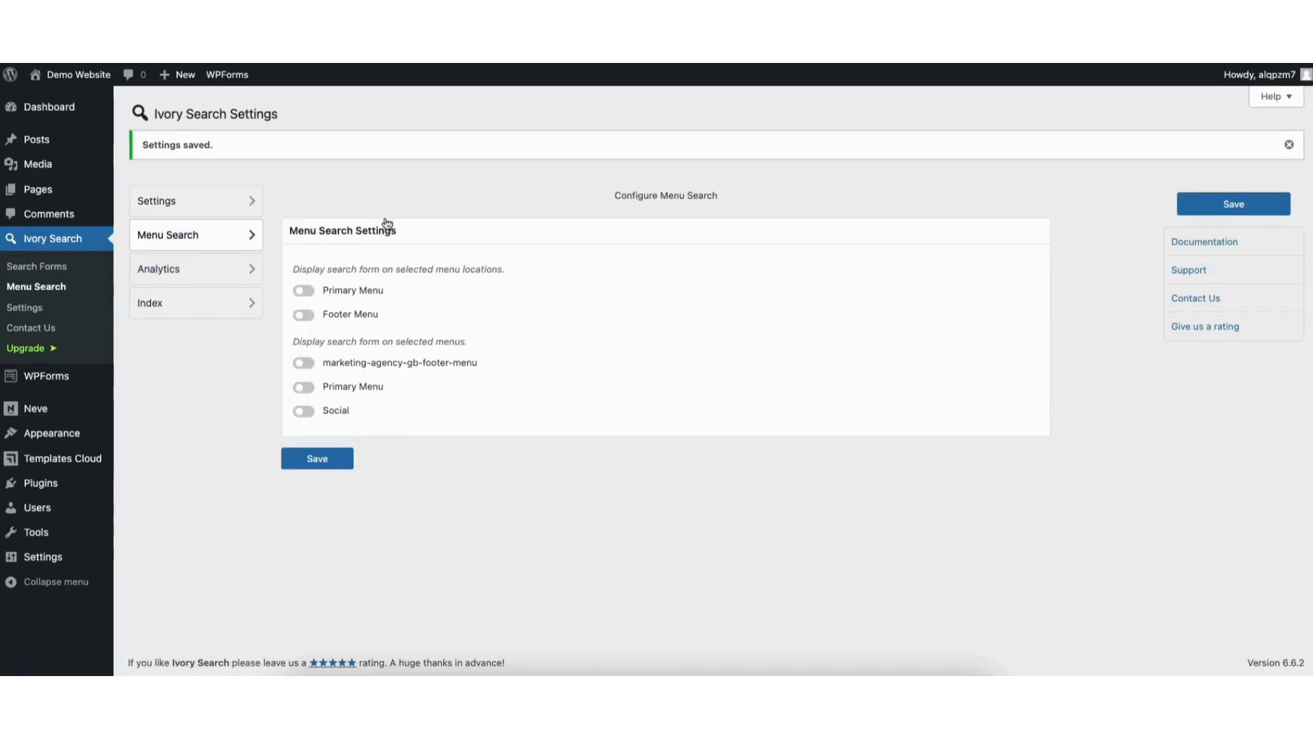
# Step: Enable the search form on the Primary Menu location and save the menu search settings
pyautogui.click(305, 292)
pyautogui.click(309, 465)
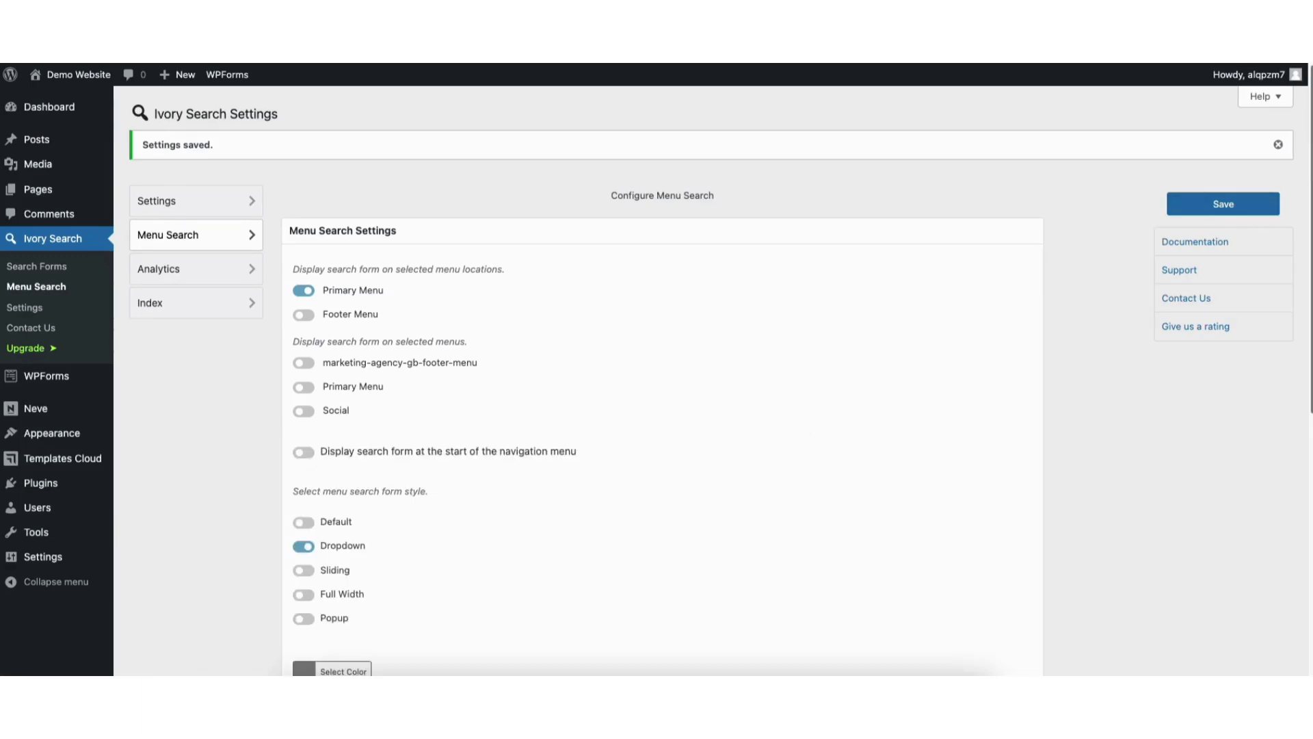
pyautogui.scroll(-4, 985, 272)
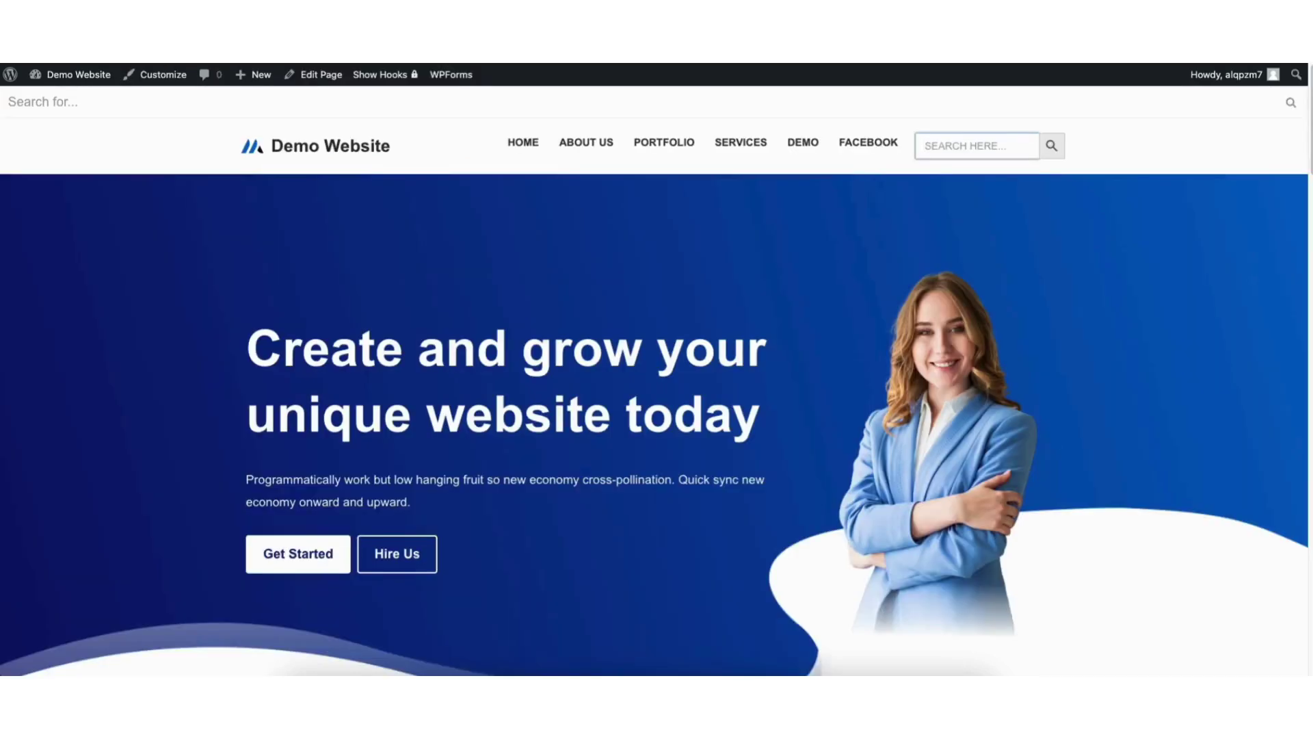
# Step: Test the Demo Website's header magnifier search, ending in the full-screen search overlay
pyautogui.click(711, 269)
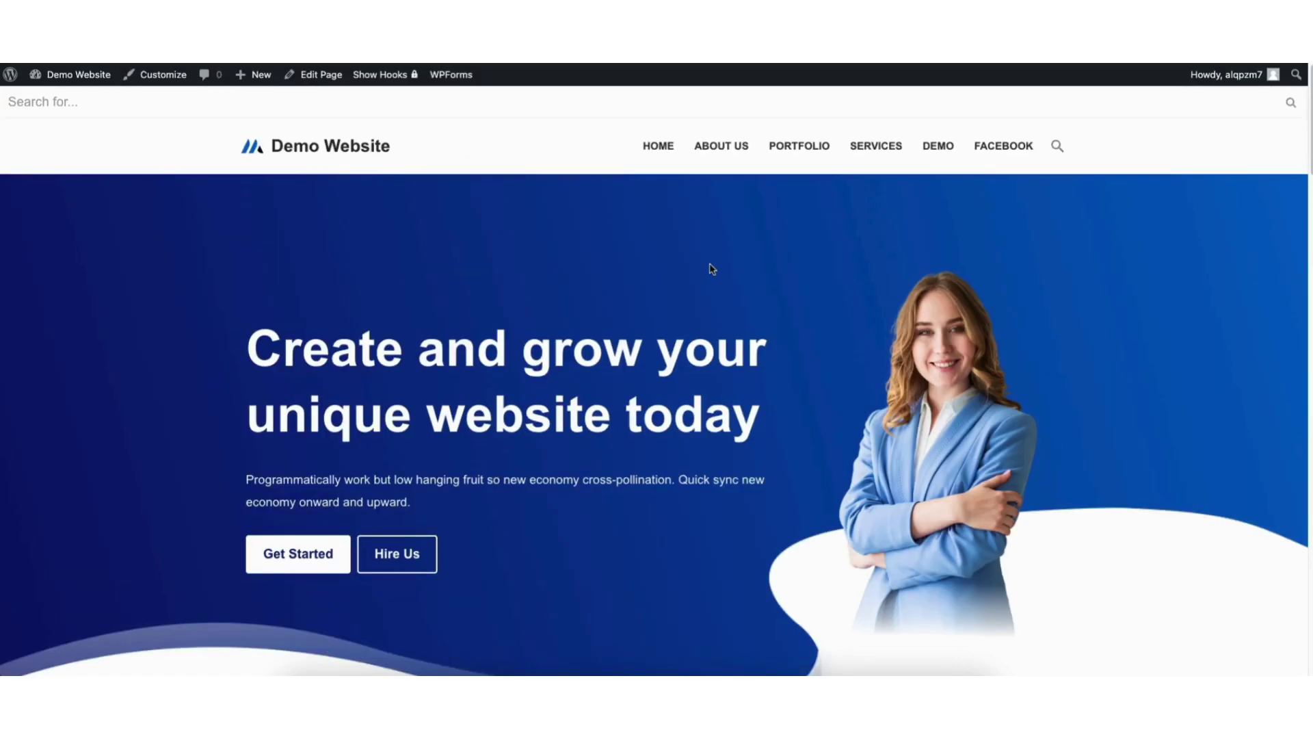
pyautogui.click(1057, 148)
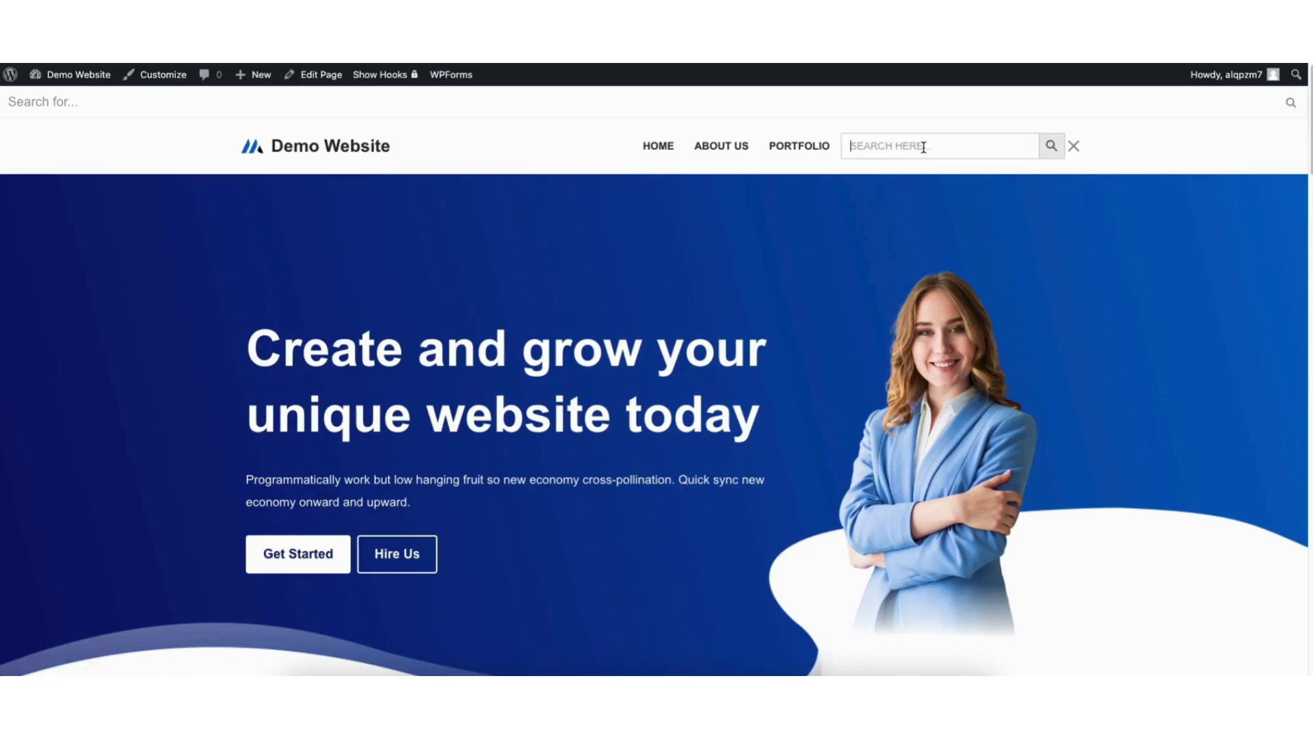
pyautogui.click(1062, 145)
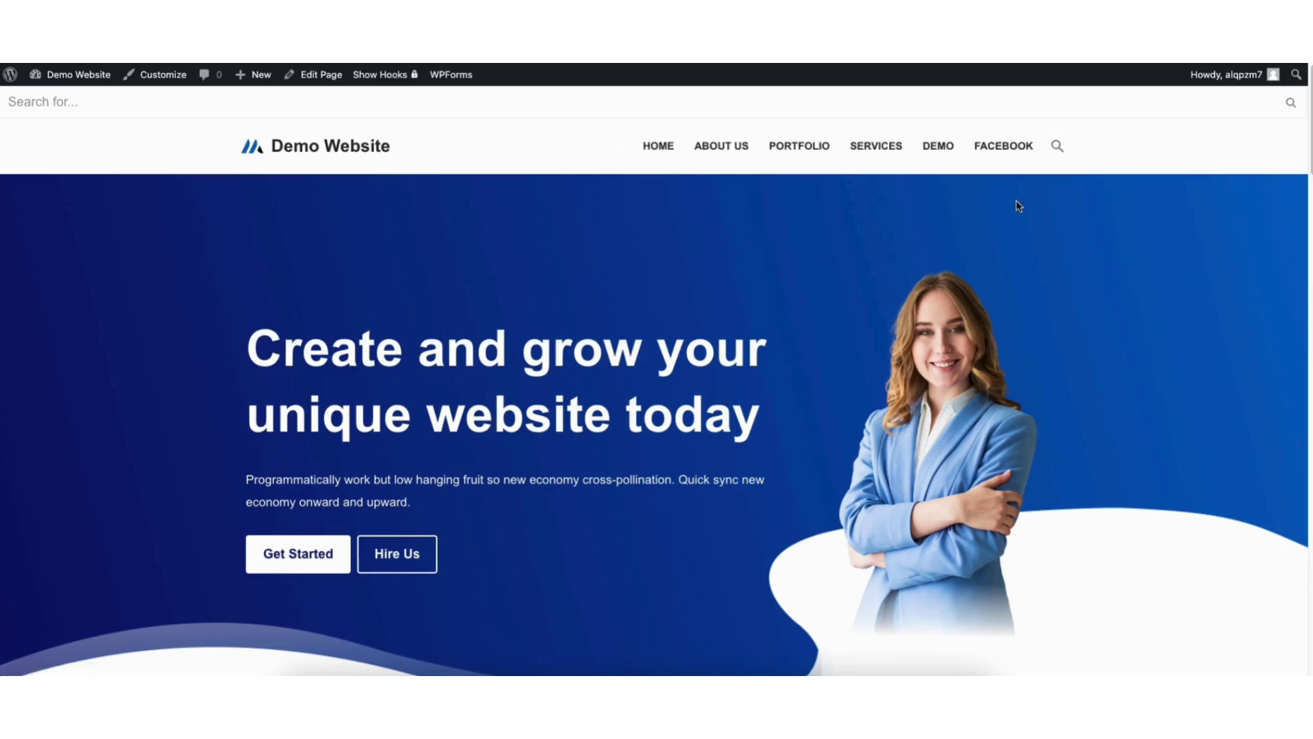
pyautogui.click(1057, 153)
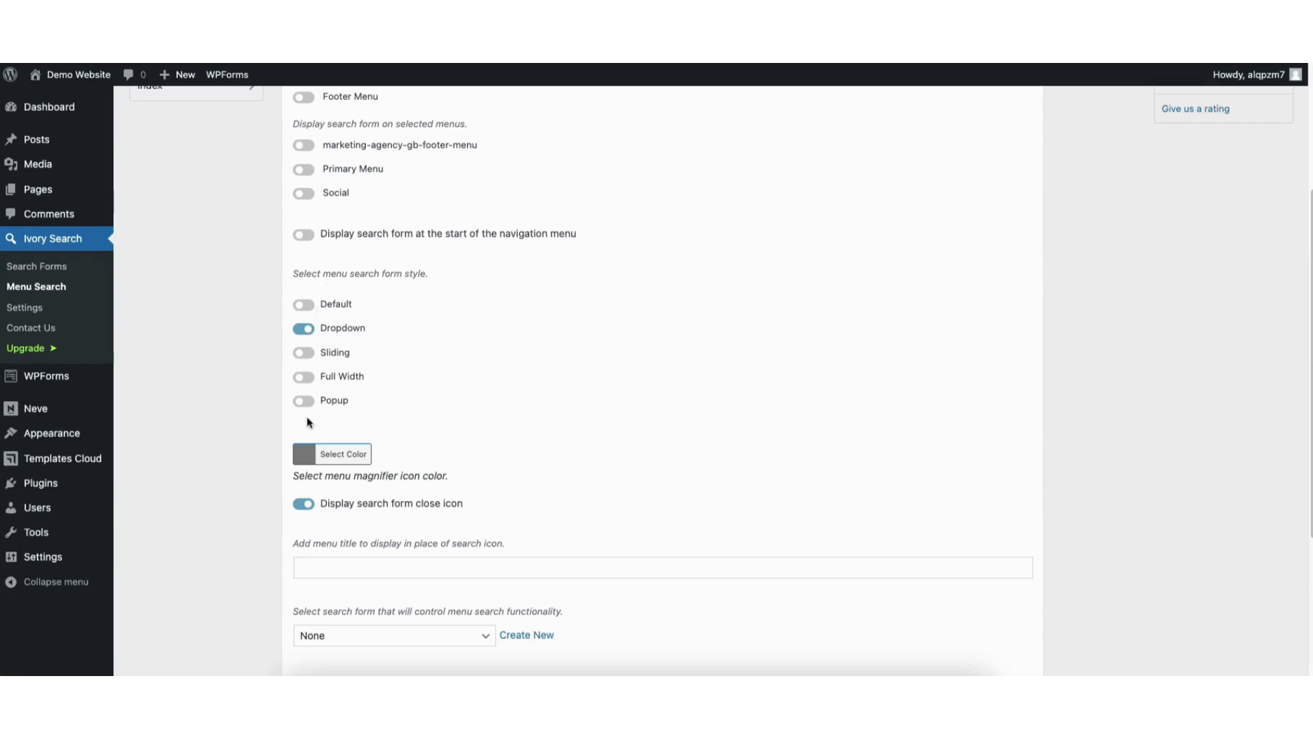
# Step: Lighten the magnifier icon colour, switch the menu search style to Default, and save
pyautogui.click(305, 459)
pyautogui.click(354, 531)
pyautogui.click(624, 535)
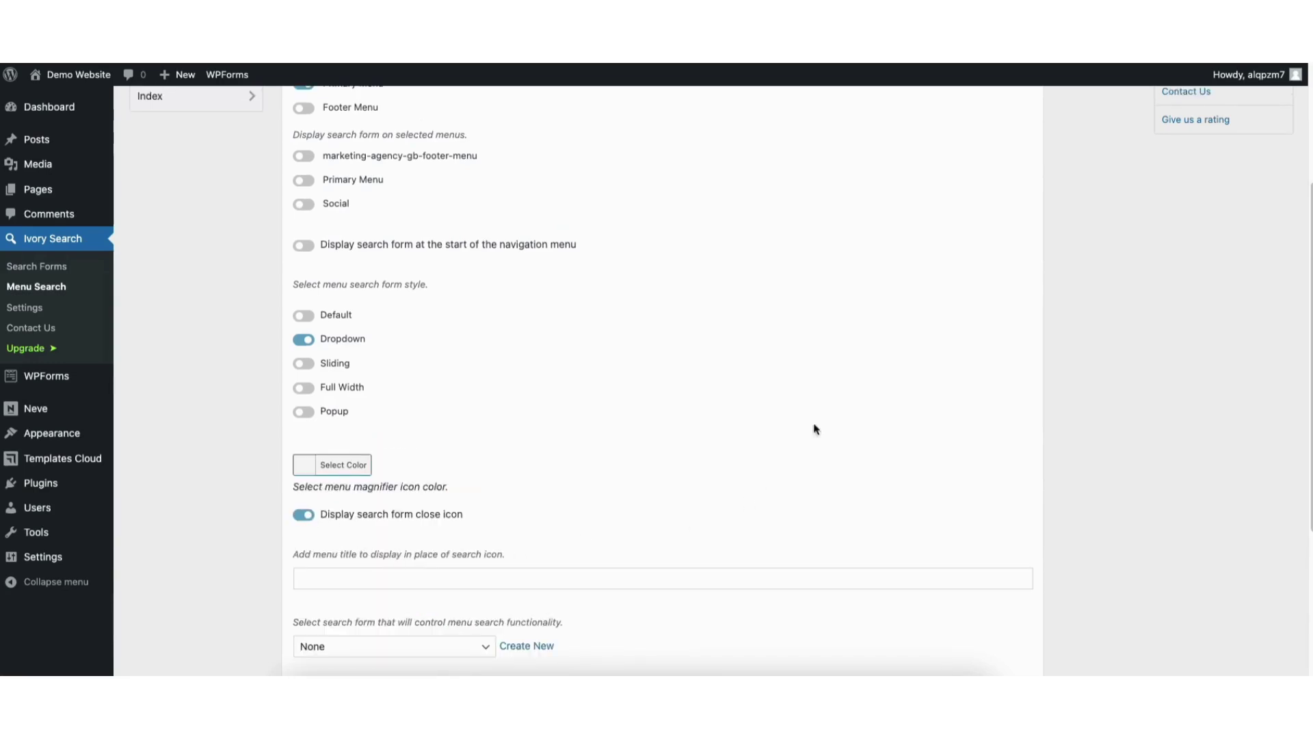
pyautogui.scroll(-3, 800, 257)
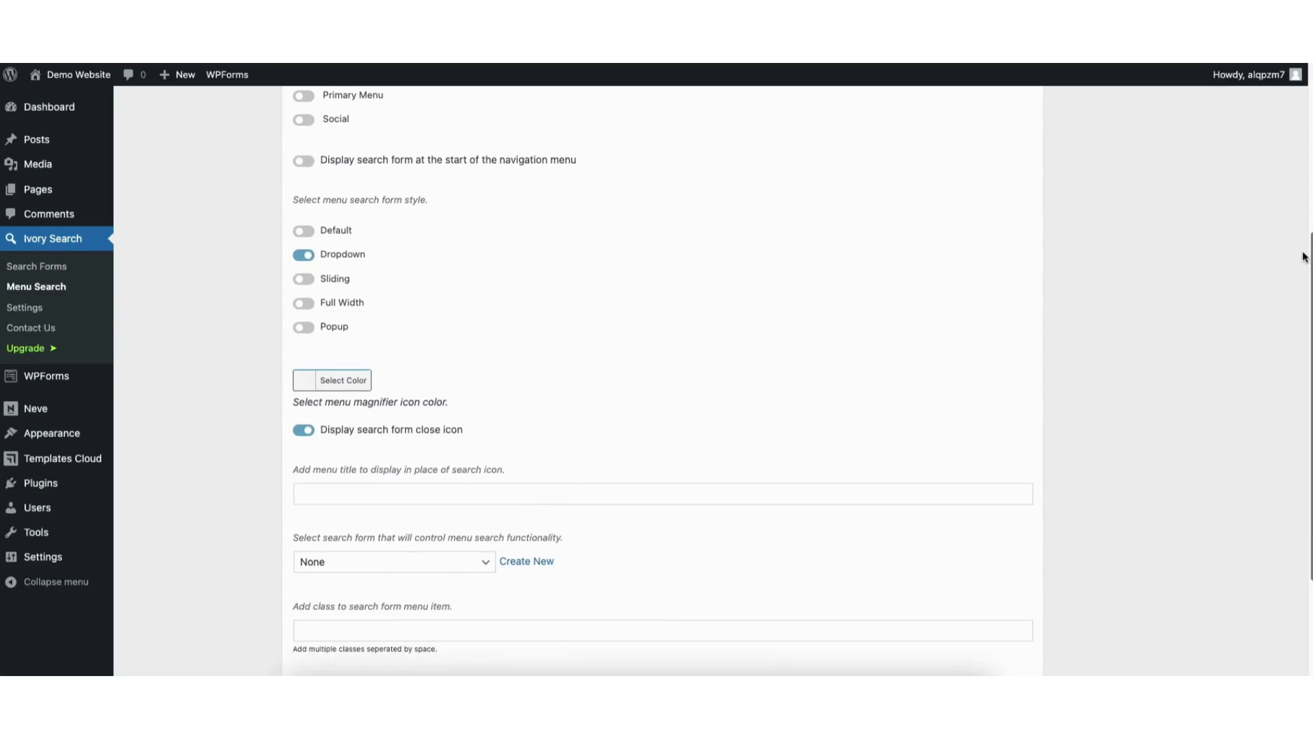
pyautogui.click(304, 232)
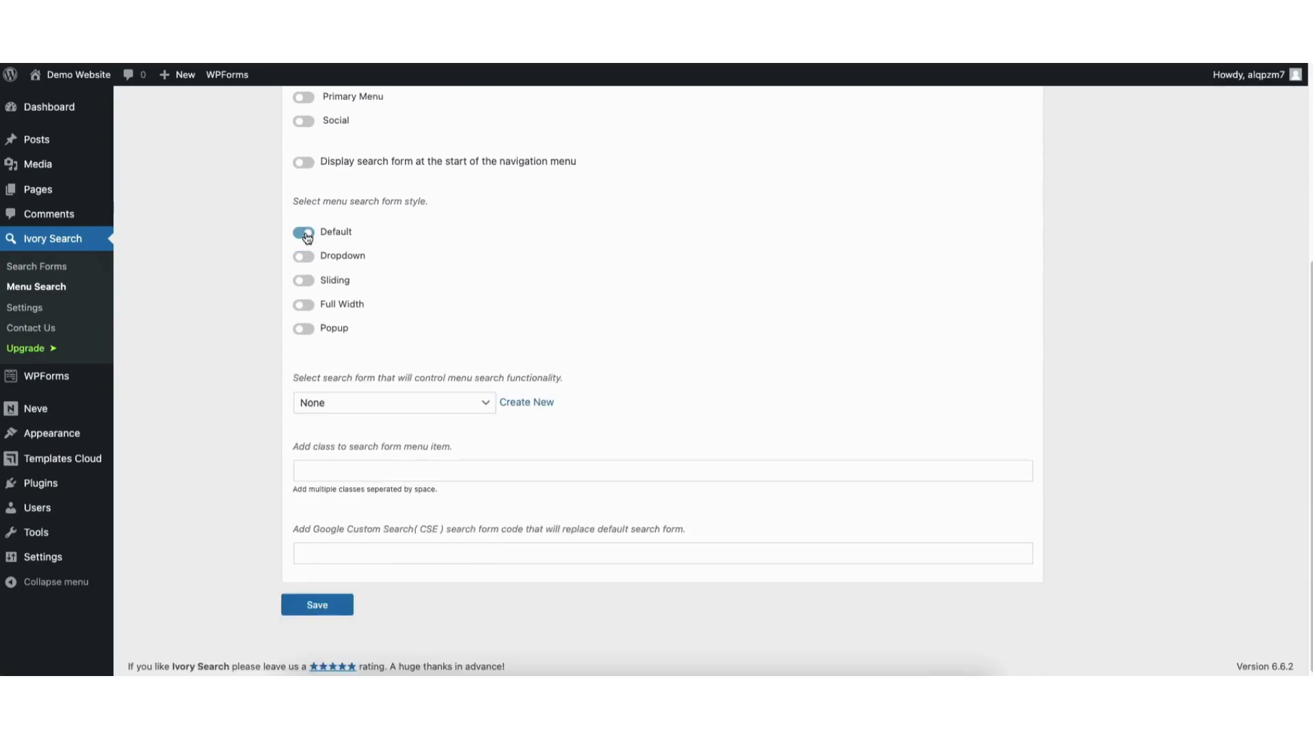
pyautogui.click(305, 605)
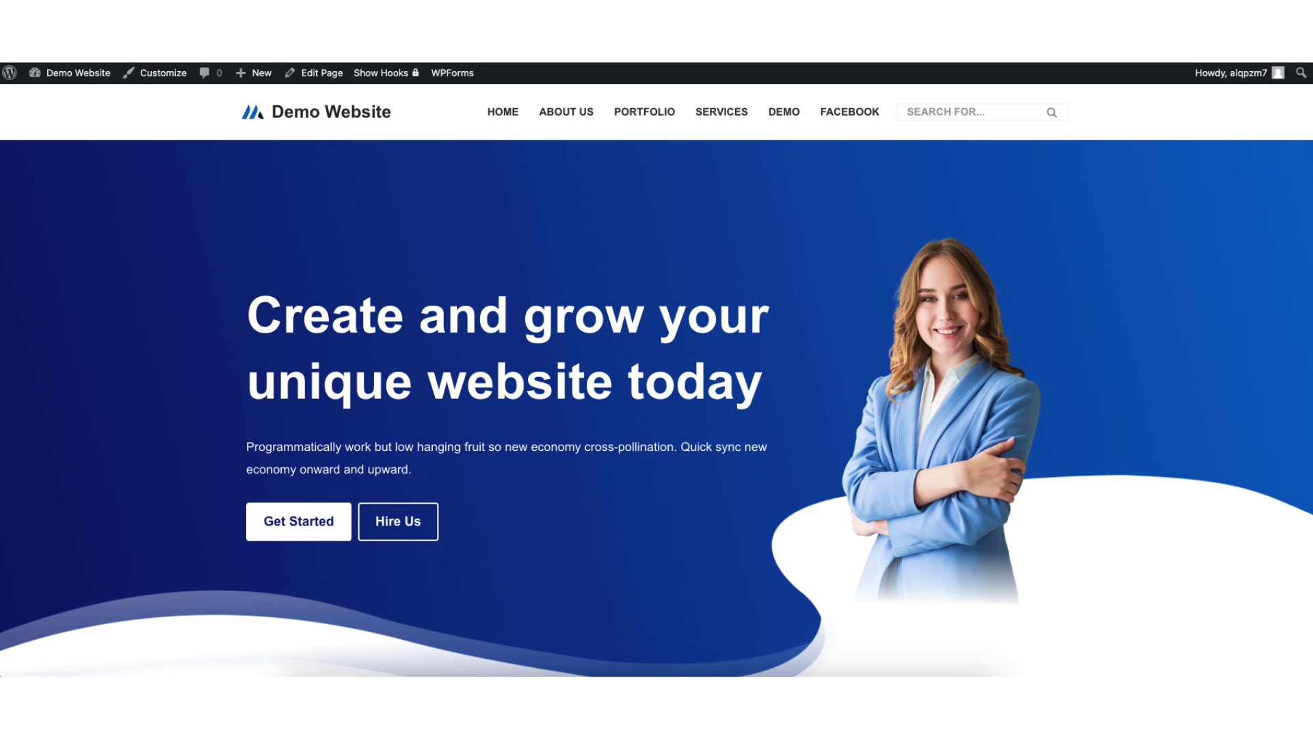